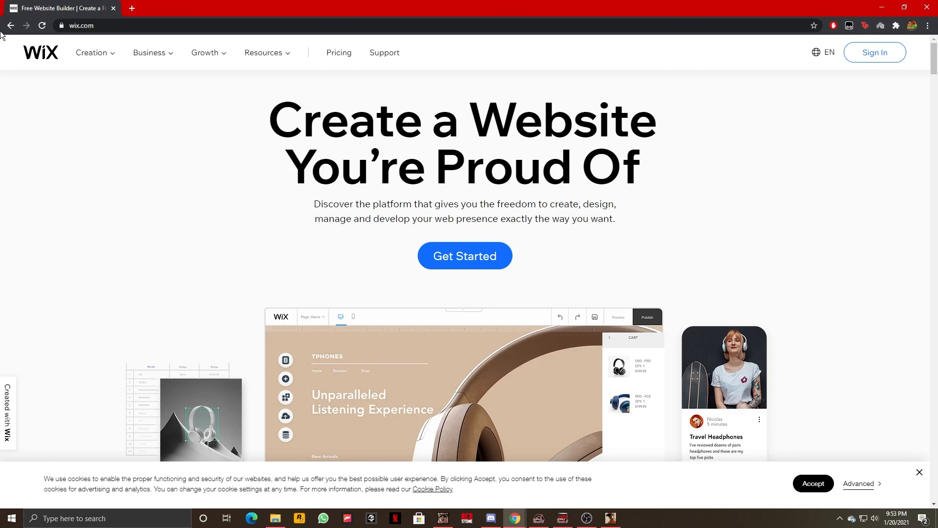
- Start creating a website and log in with the first listed Google account
left_click(454, 249)
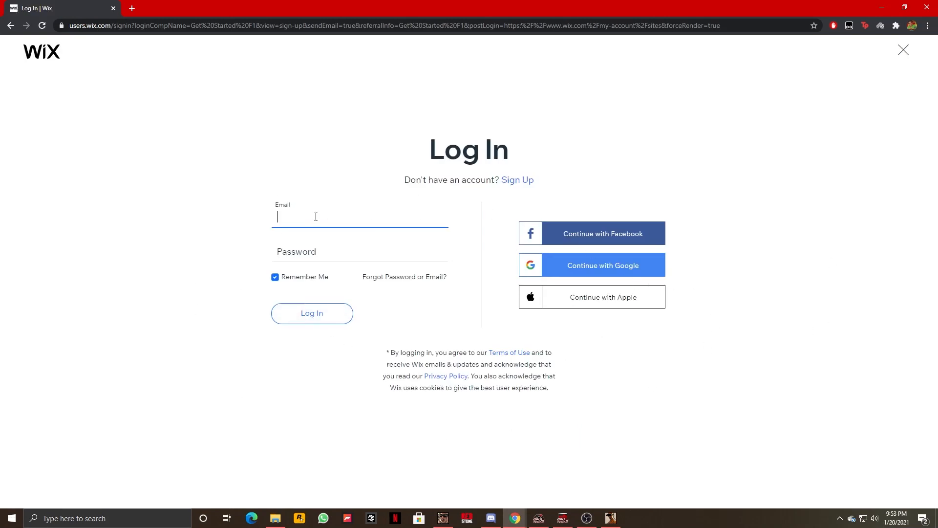
left_click(595, 257)
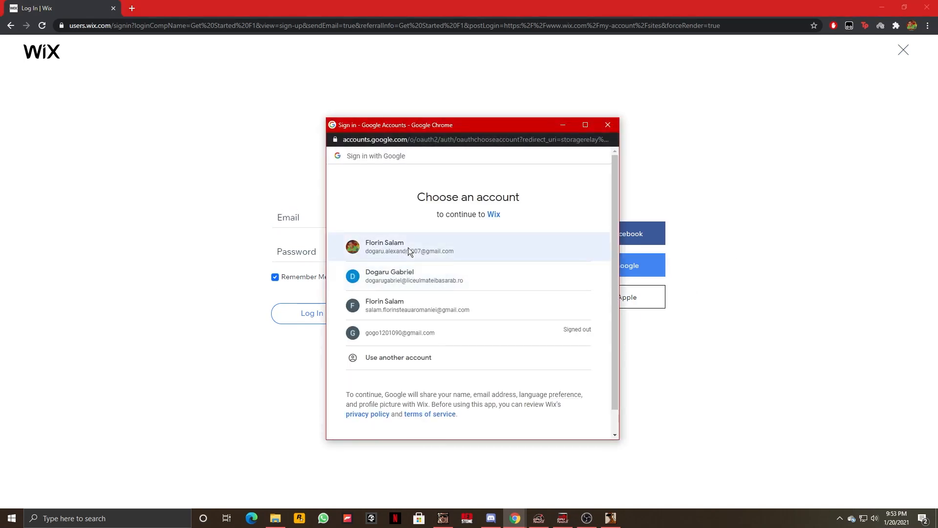
left_click(408, 248)
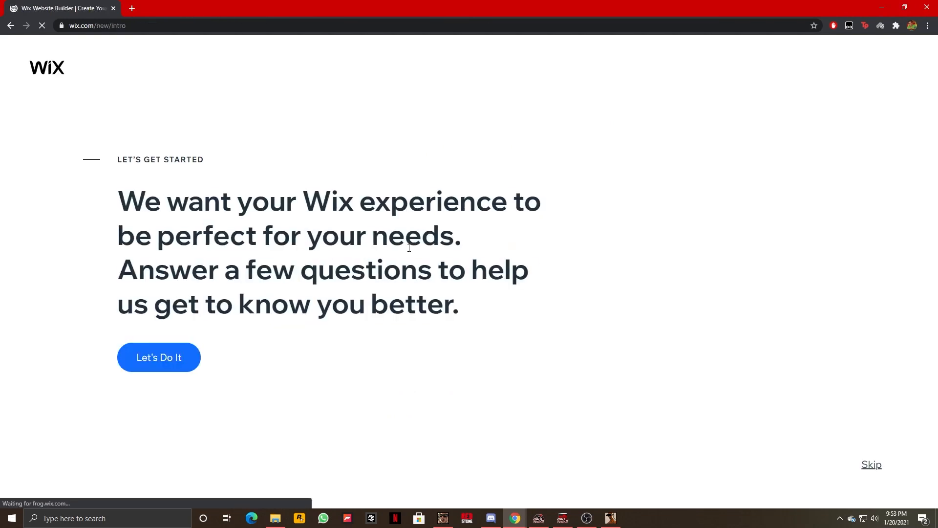
- Answer the intro questions: a site for myself, a business site, and never done this before
left_click(133, 360)
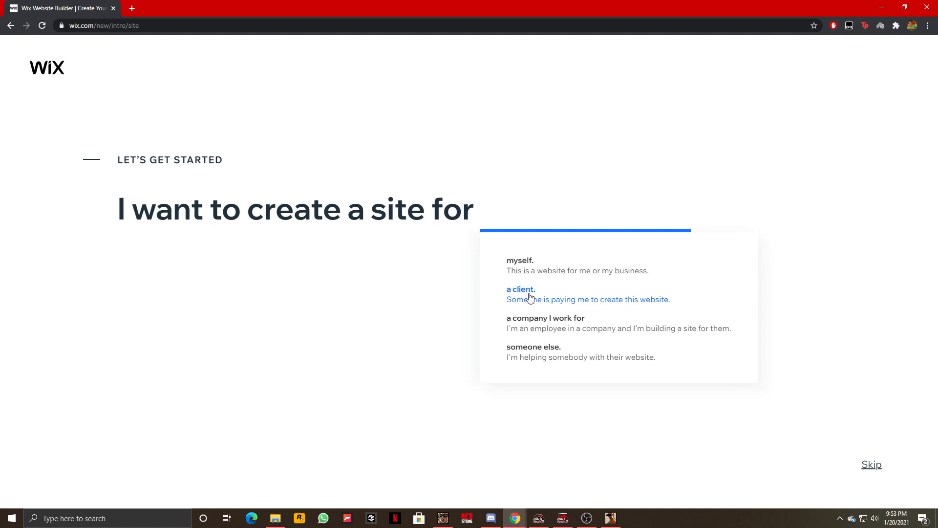
left_click(563, 267)
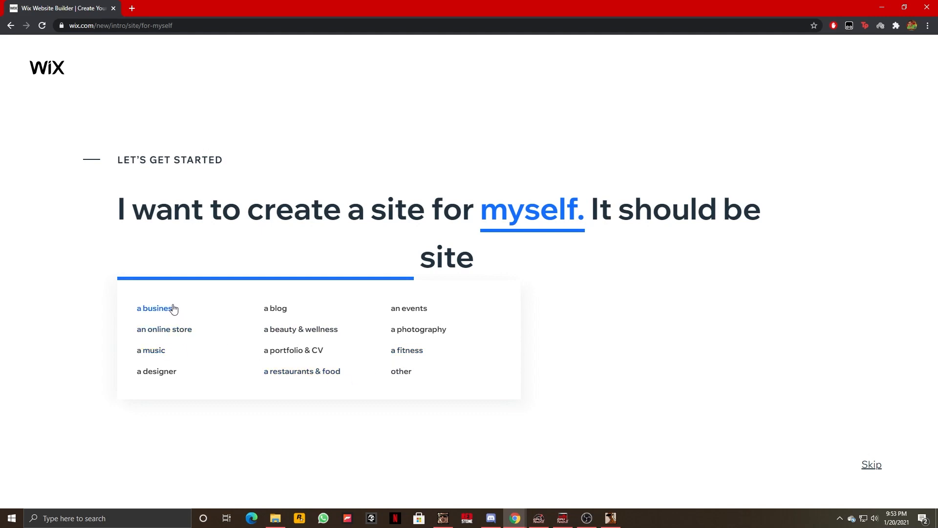
left_click(173, 309)
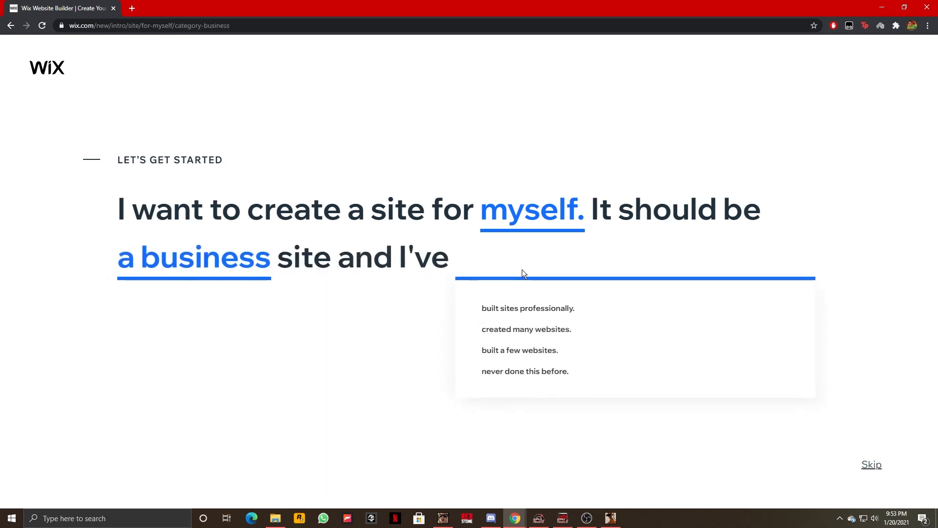
left_click(511, 269)
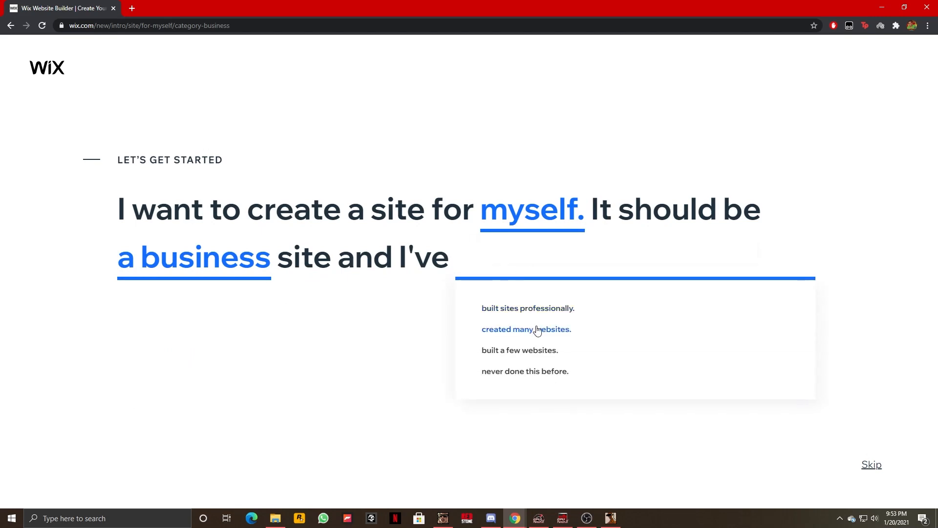
left_click(527, 371)
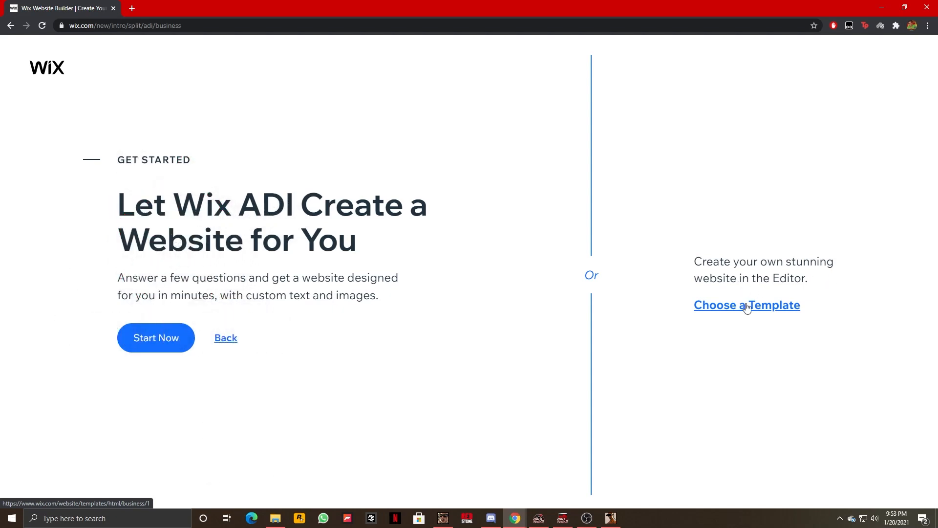
- Have Wix ADI create the website and choose Club as the site type
left_click(140, 347)
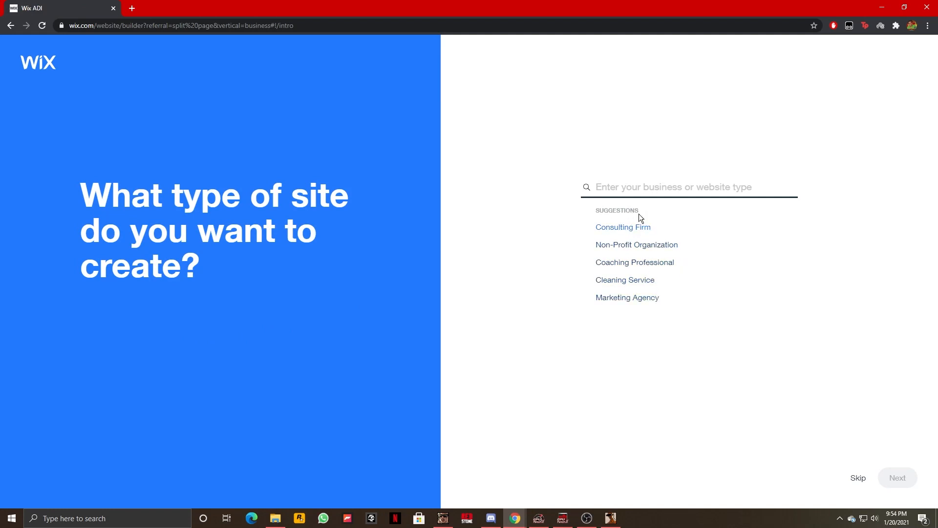
left_click(634, 189)
type("club")
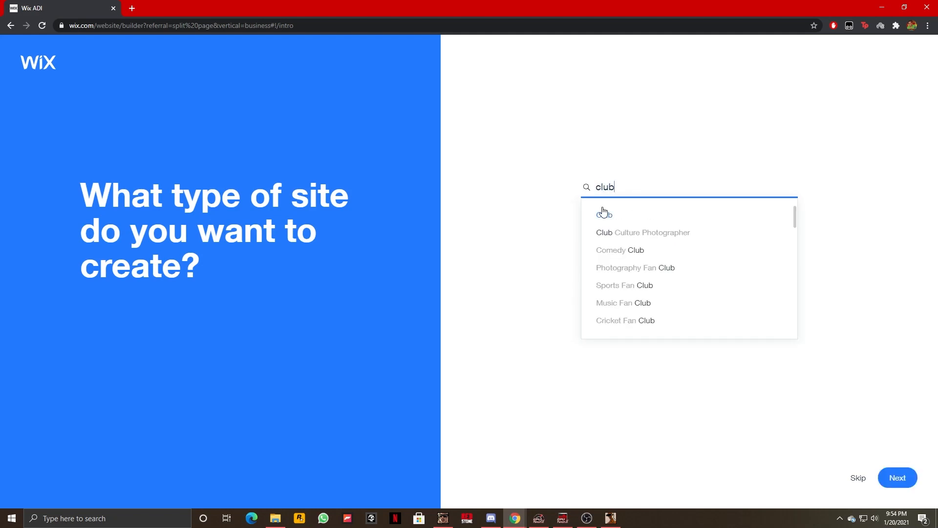
left_click(606, 215)
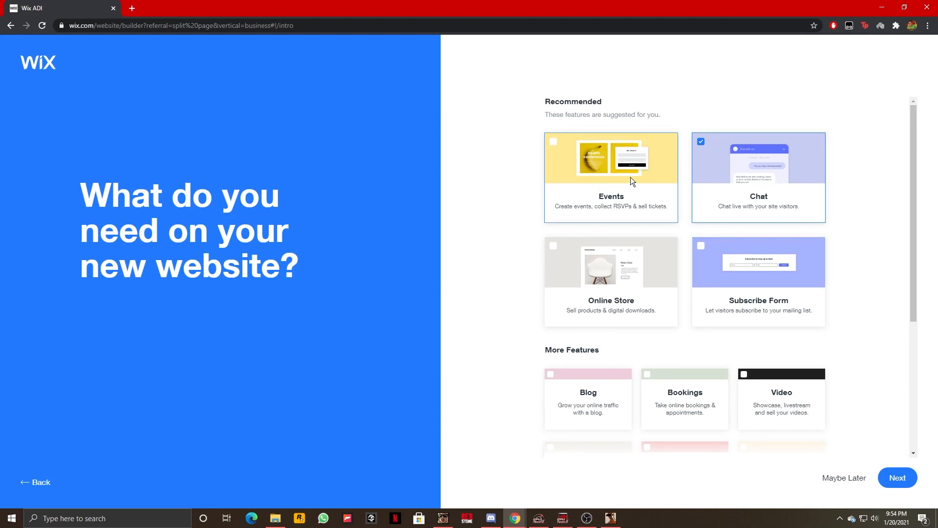
- Keep the preselected site features and pass the business name, content import and business info questions without entering anything
left_click(884, 479)
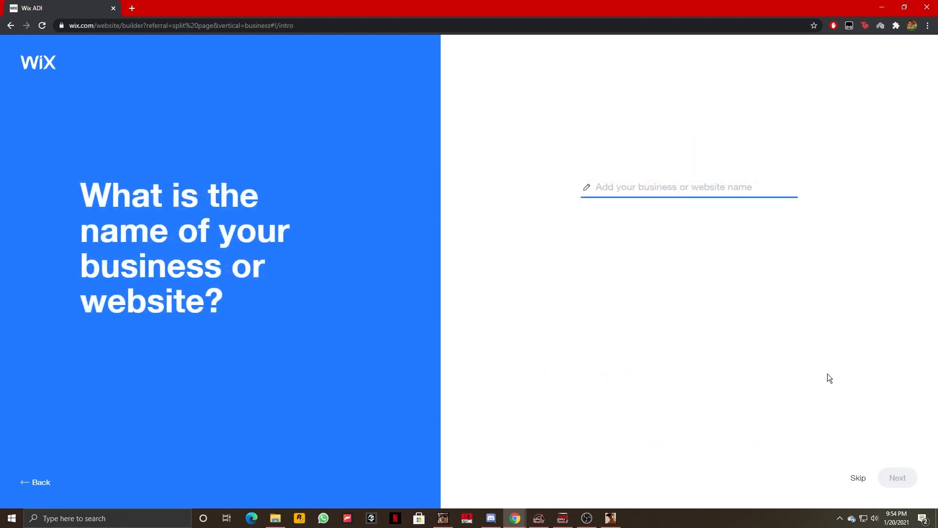
left_click(853, 477)
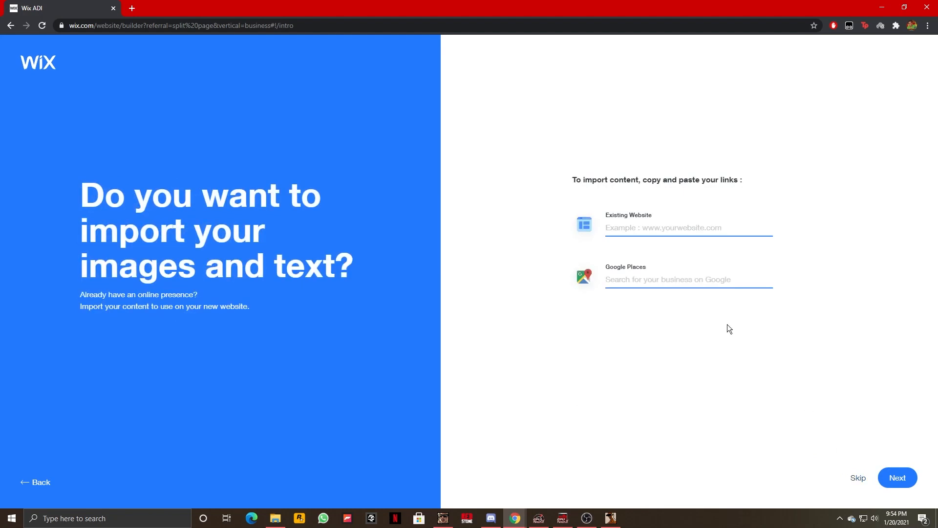
left_click(638, 233)
left_click(872, 477)
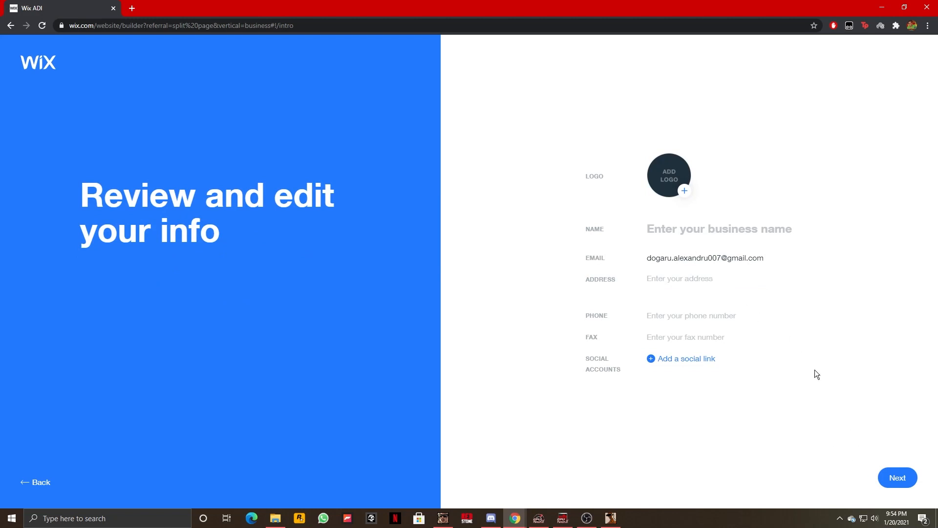
left_click(895, 474)
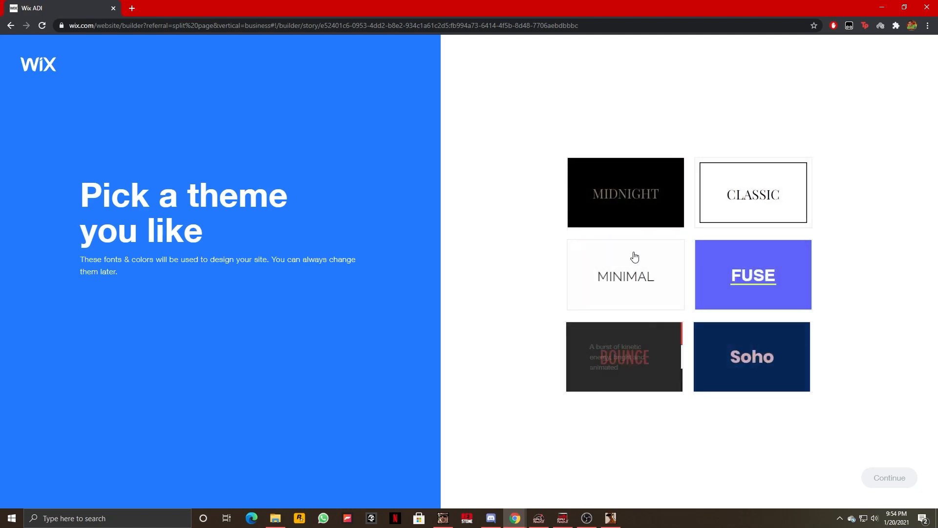
- Choose the Midnight theme and the black homepage design with the concert crowd photo and "Welcome to My Site" heading
left_click(656, 214)
left_click(877, 476)
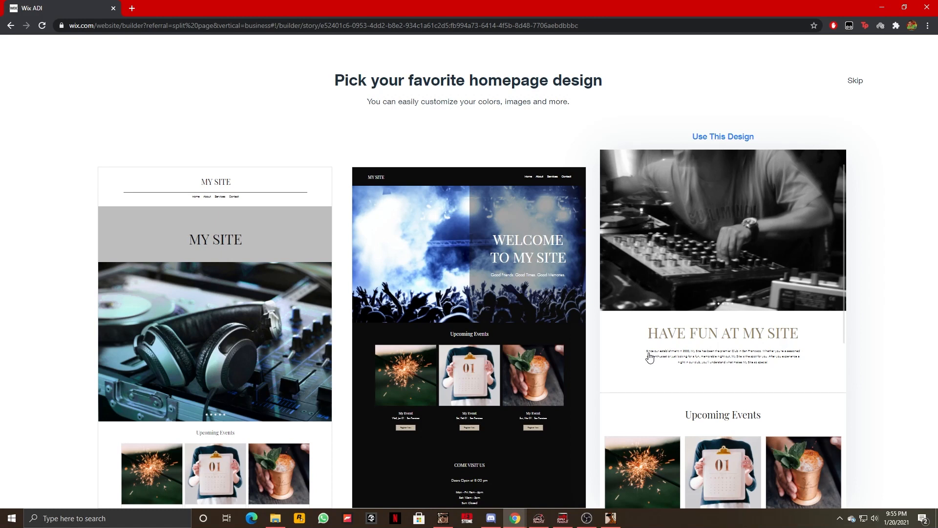
scroll(502, 469, "down", 5)
scroll(503, 459, "up", 5)
scroll(501, 459, "down", 5)
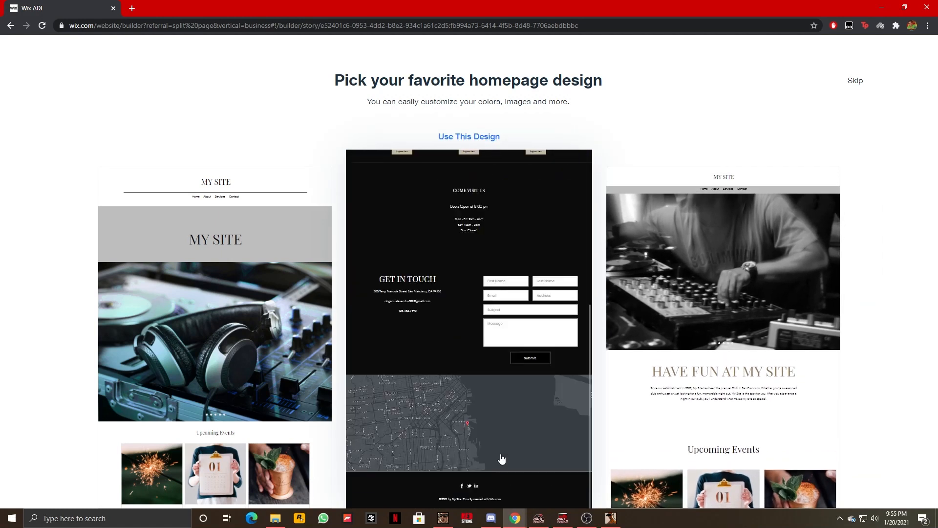
scroll(502, 459, "up", 10)
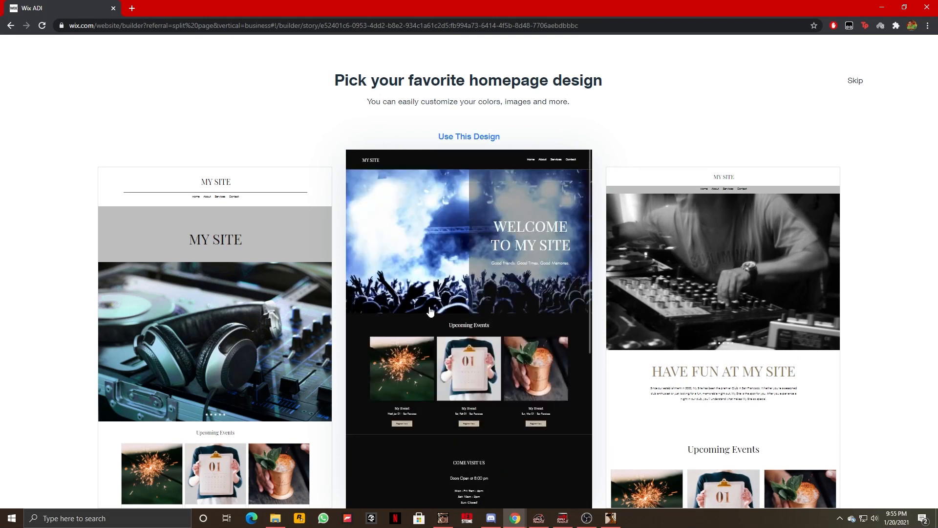
left_click(429, 307)
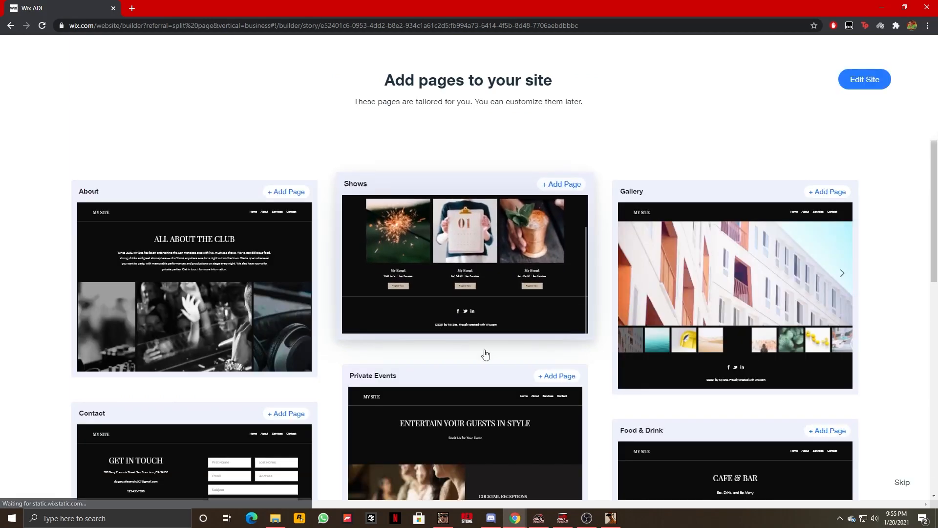
- Browse the suggested extra pages and open the site for editing without adding any of them
scroll(378, 356, "down", 4)
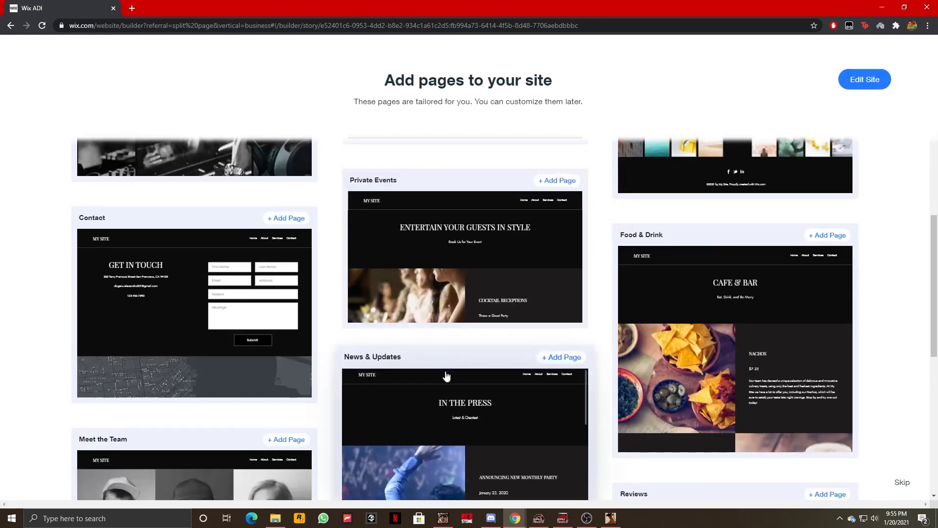
scroll(321, 344, "up", 4)
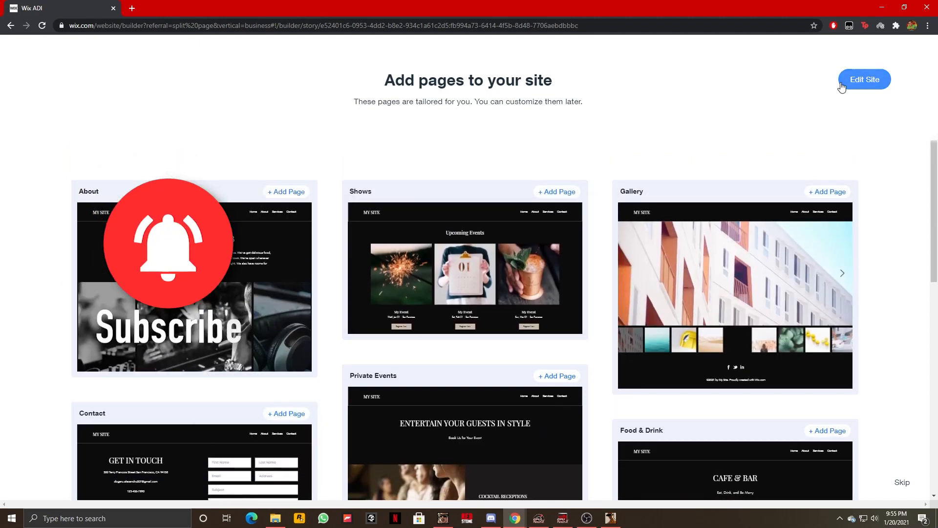
left_click(840, 84)
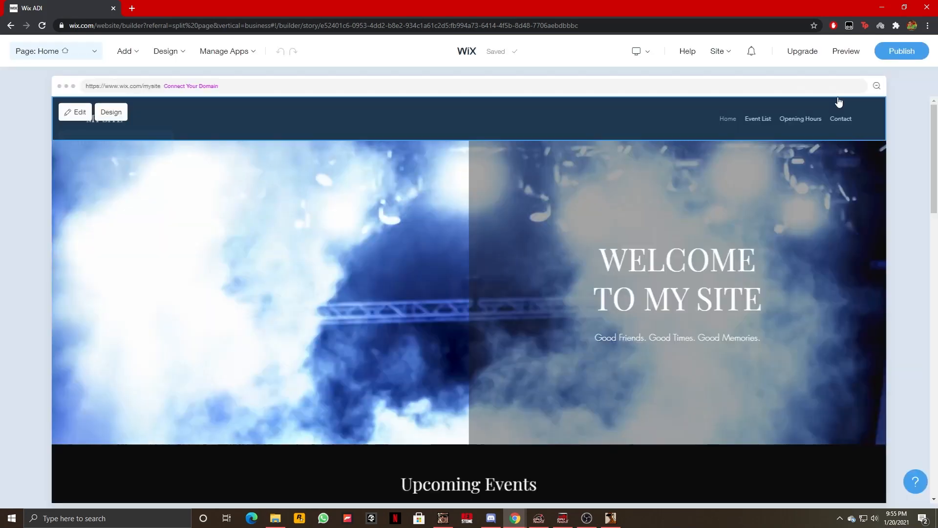
- Examine the home page's sections from header to footer, along with the editor's design, app management and upgrade options
scroll(585, 239, "down", 5)
scroll(585, 239, "down", 10)
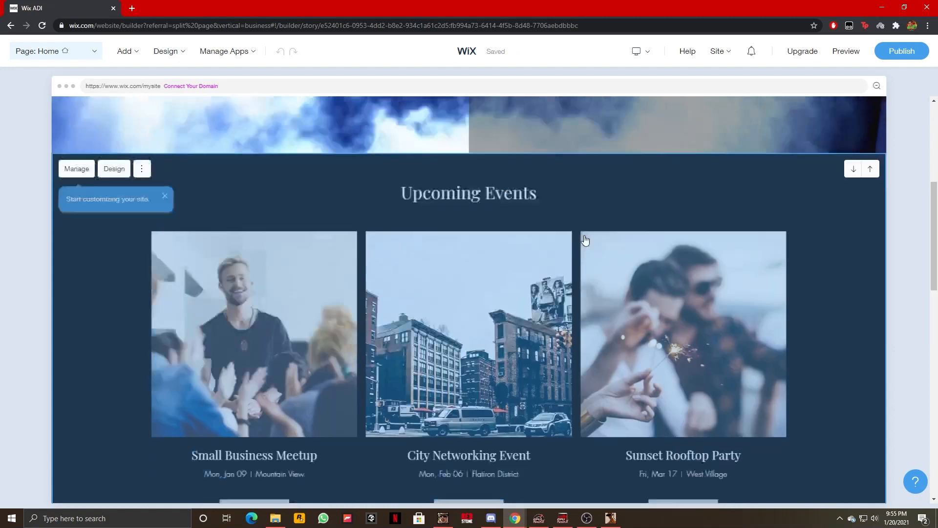
scroll(590, 253, "down", 4)
scroll(590, 253, "up", 7)
scroll(590, 253, "down", 7)
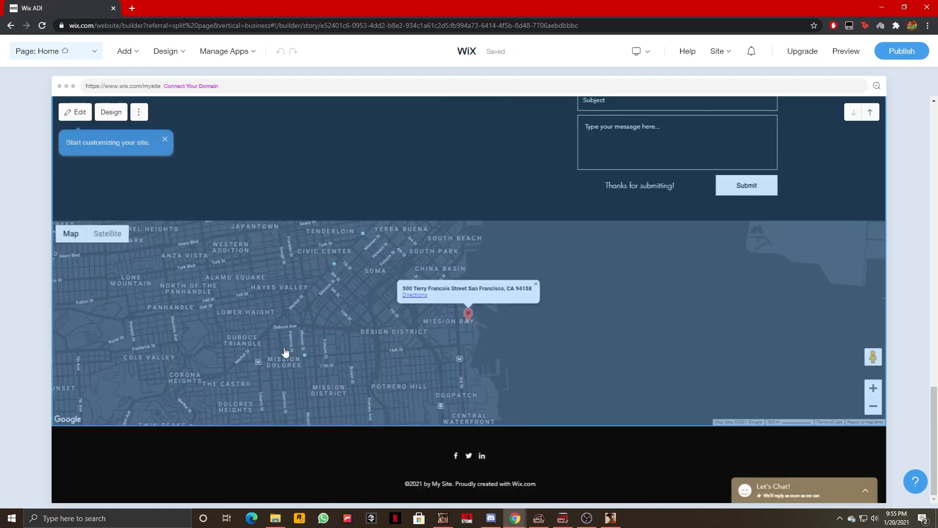
scroll(509, 332, "up", 7)
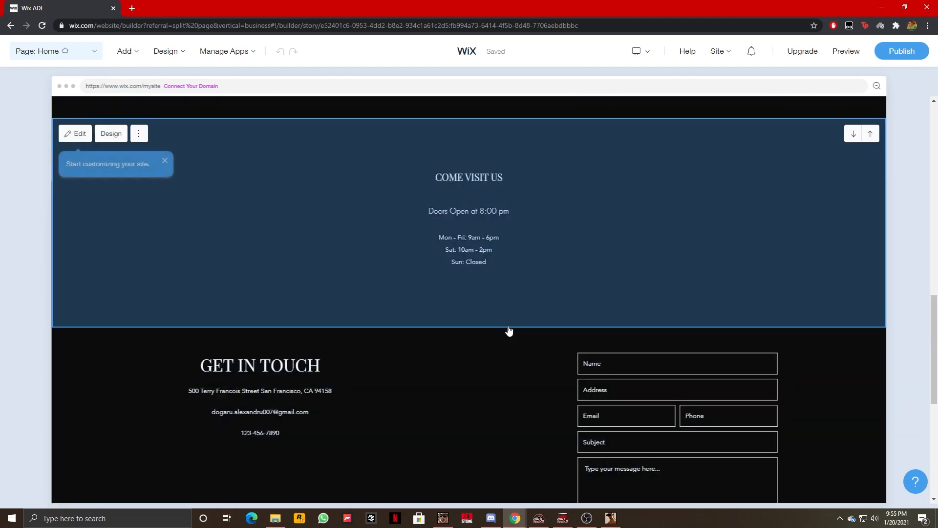
scroll(509, 331, "up", 5)
scroll(509, 331, "up", 2)
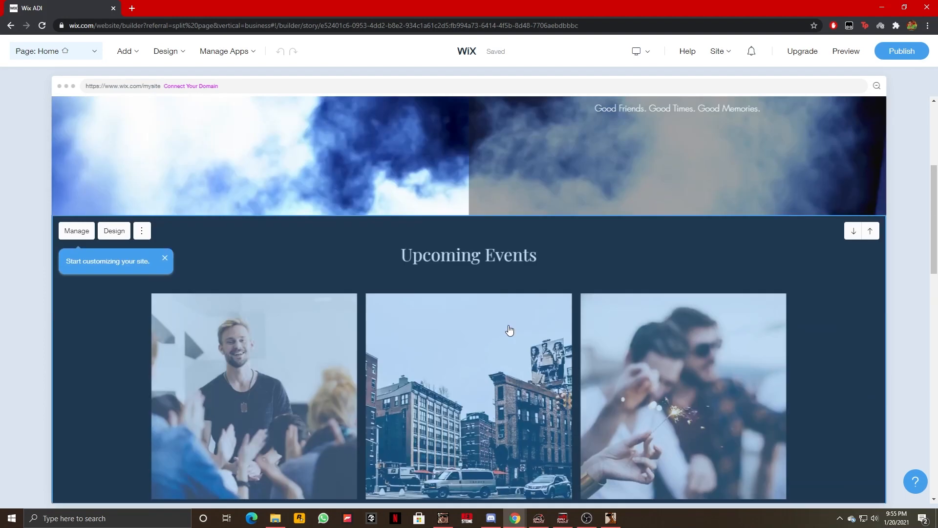
scroll(509, 331, "up", 5)
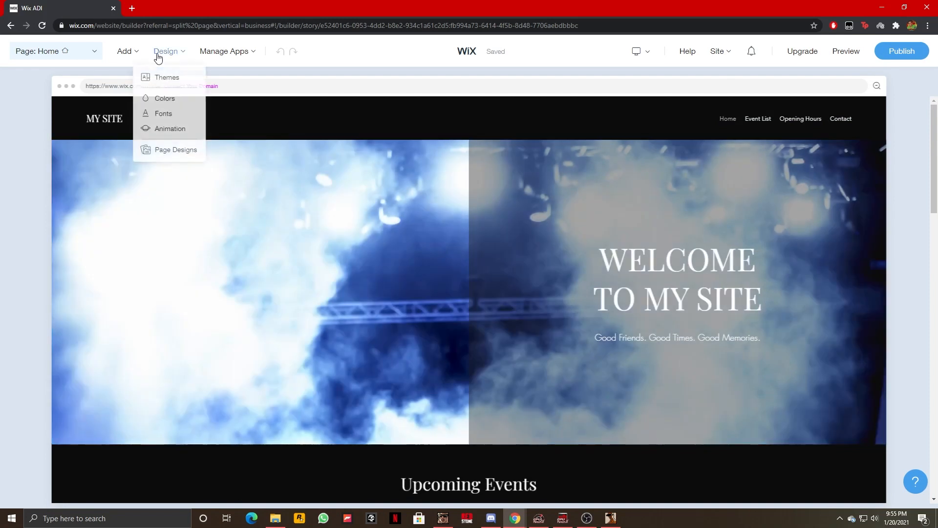
mouse_move(135, 57)
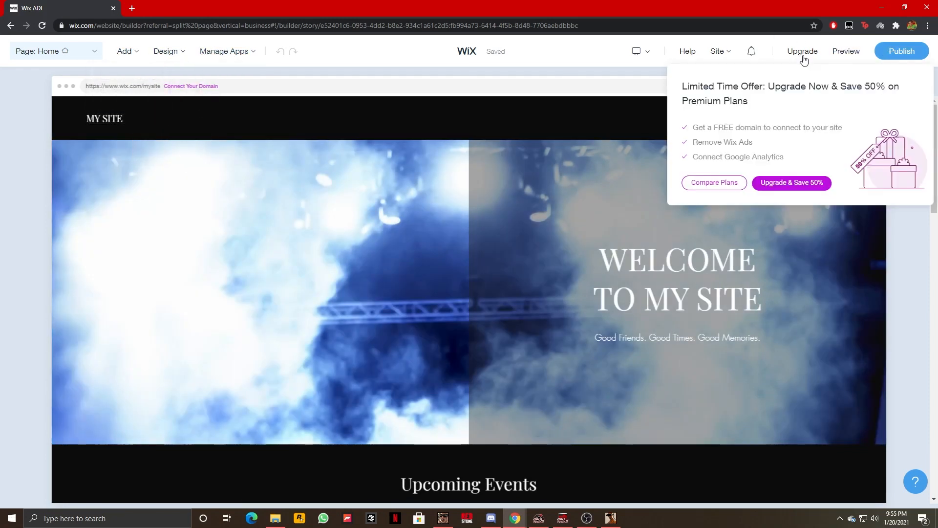
mouse_move(215, 57)
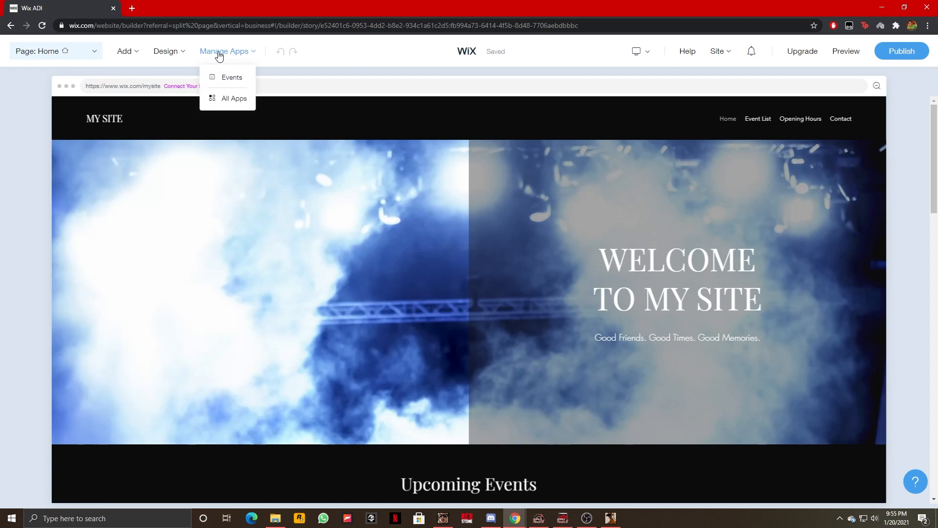
mouse_move(165, 55)
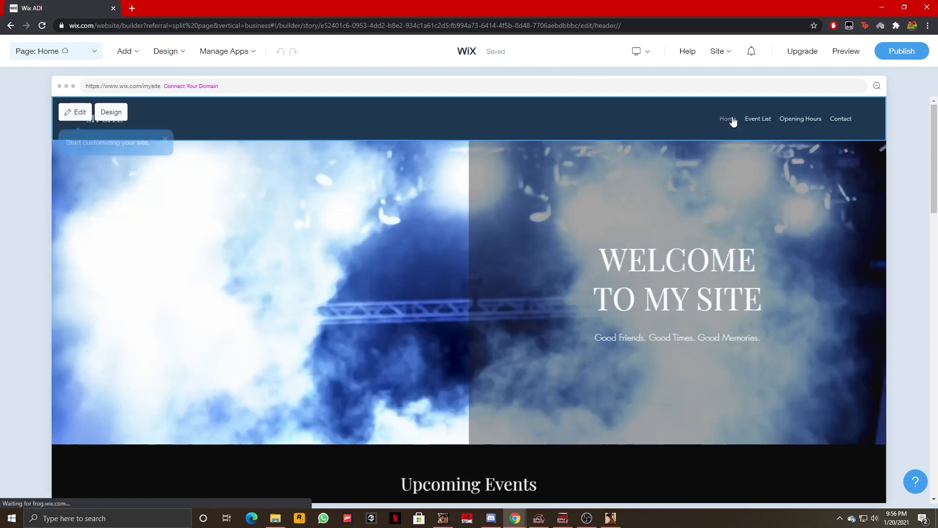
- Open the header section's editing options and dismiss the tip about showing or hiding elements
left_click(731, 124)
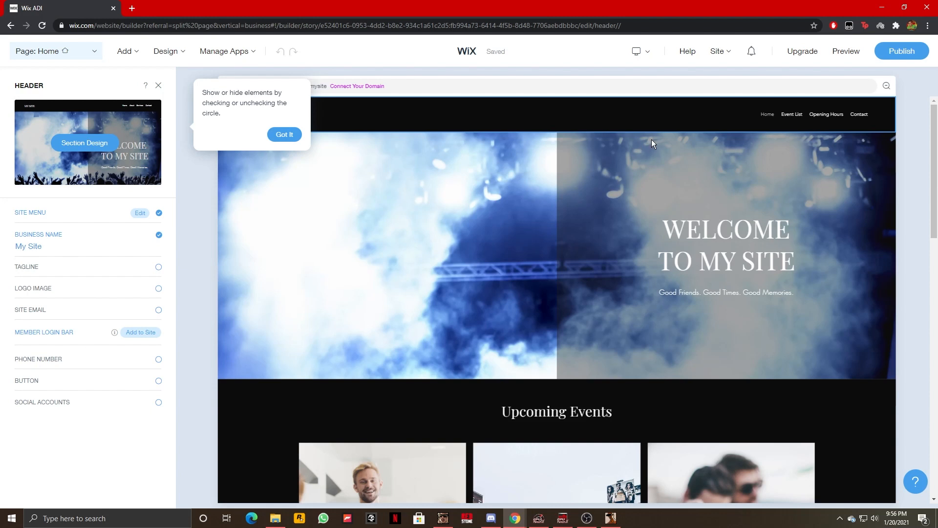
left_click(283, 135)
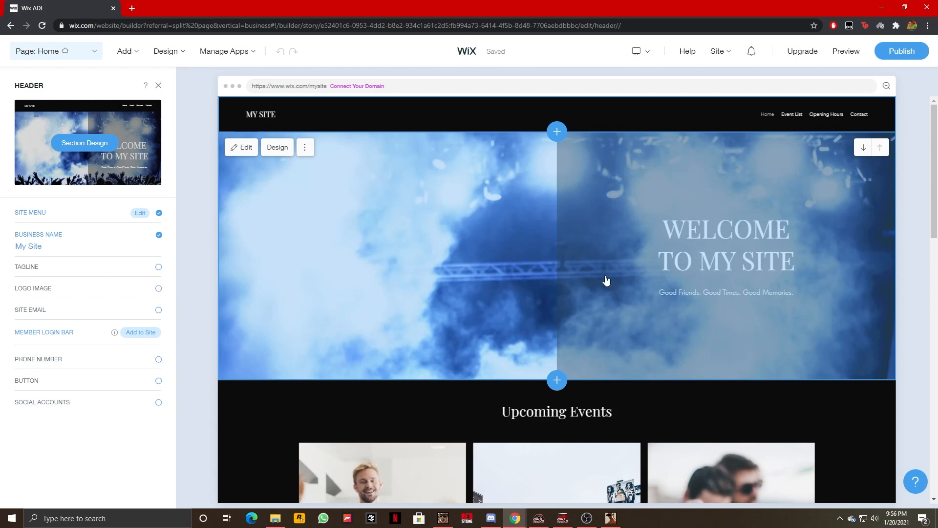
- Publish the site on the free Wix.com domain with the address ending in "website"
left_click(903, 52)
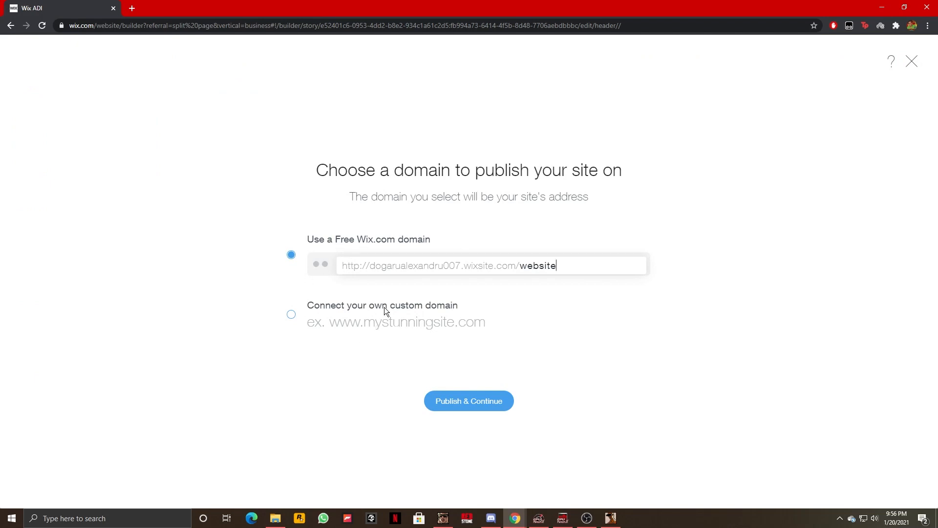
left_click(502, 401)
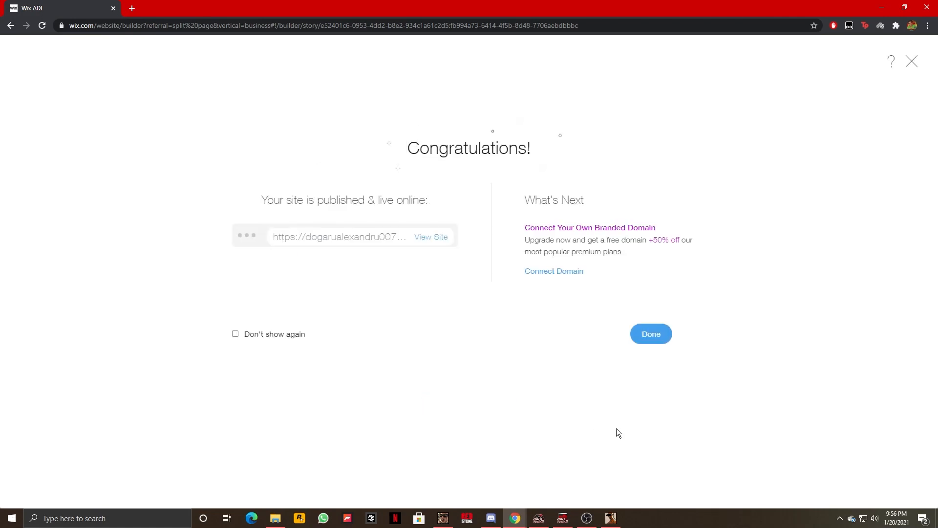
- View the published site and inspect its contact section and form
left_click(415, 238)
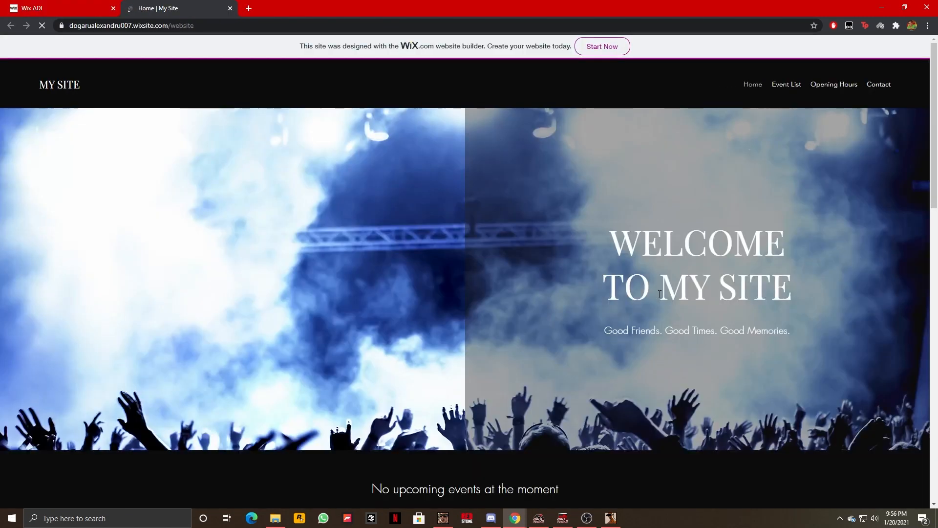
scroll(622, 303, "down", 4)
scroll(580, 321, "down", 9)
left_click(643, 226)
left_click(528, 240)
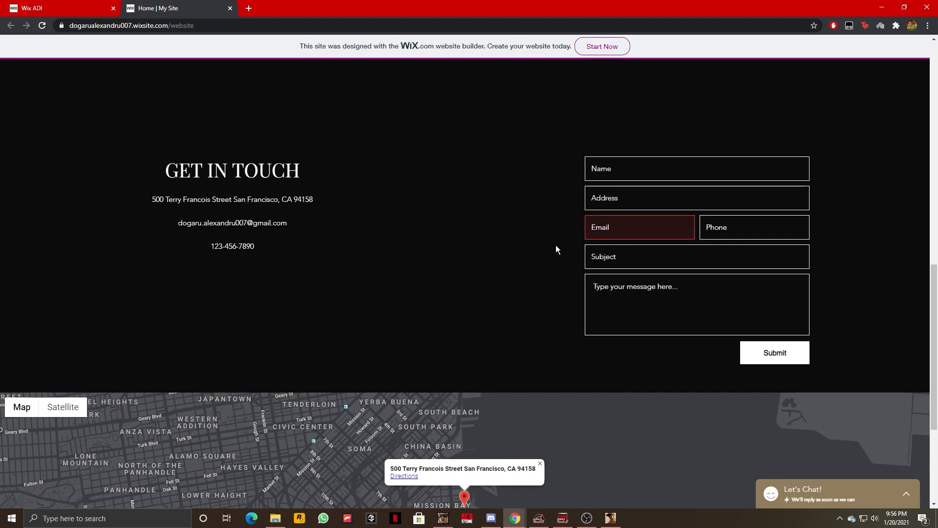